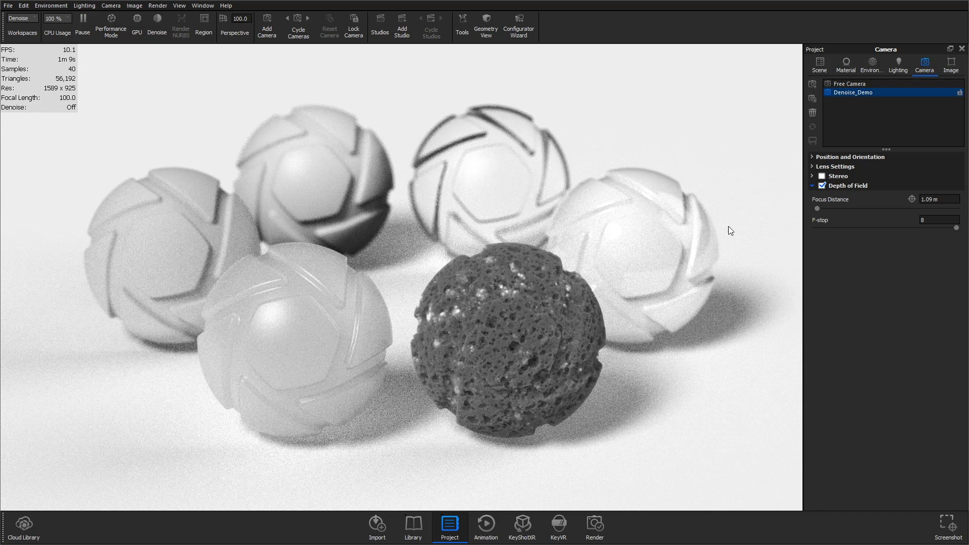
Step: Re-enable camera depth of field, inspect two spheres' materials, and switch on real-time denoising
click(822, 186)
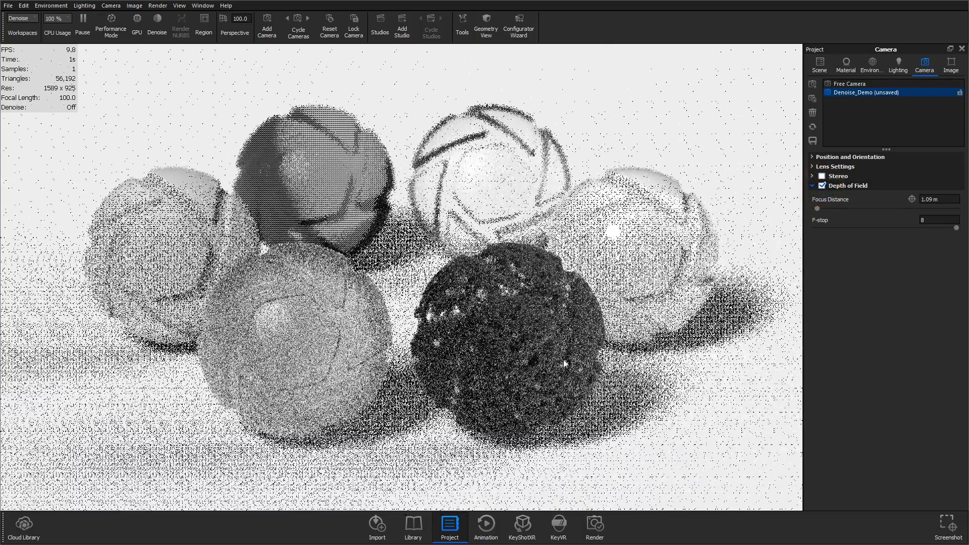
double_click(319, 347)
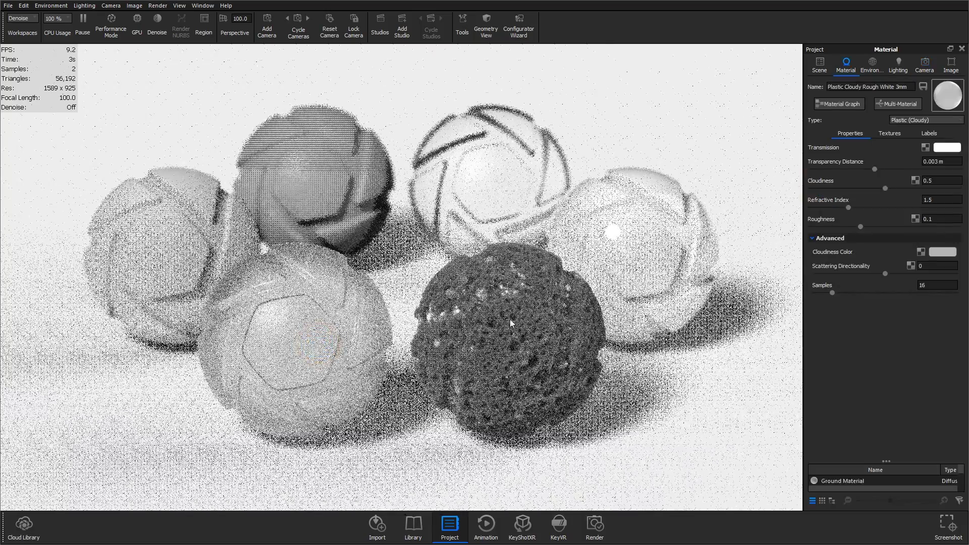
double_click(514, 353)
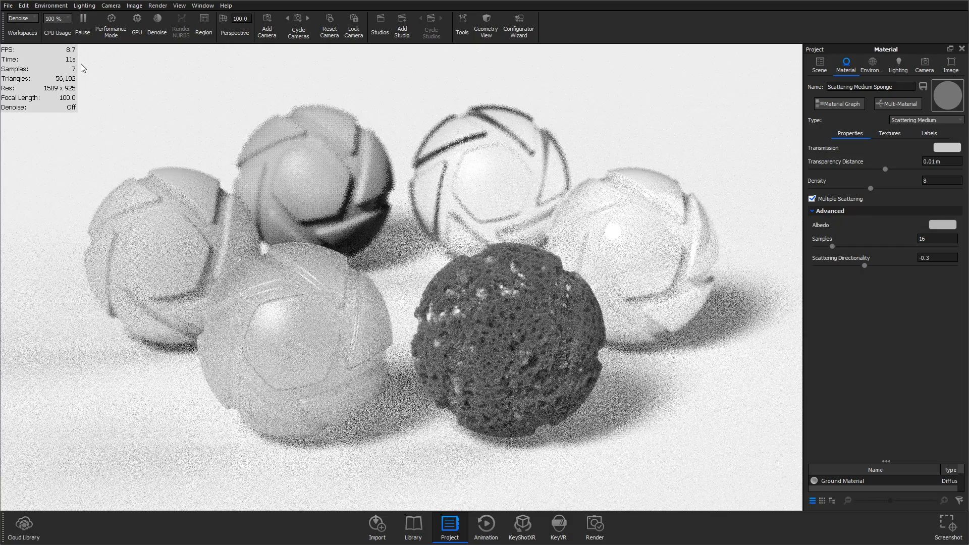
click(157, 31)
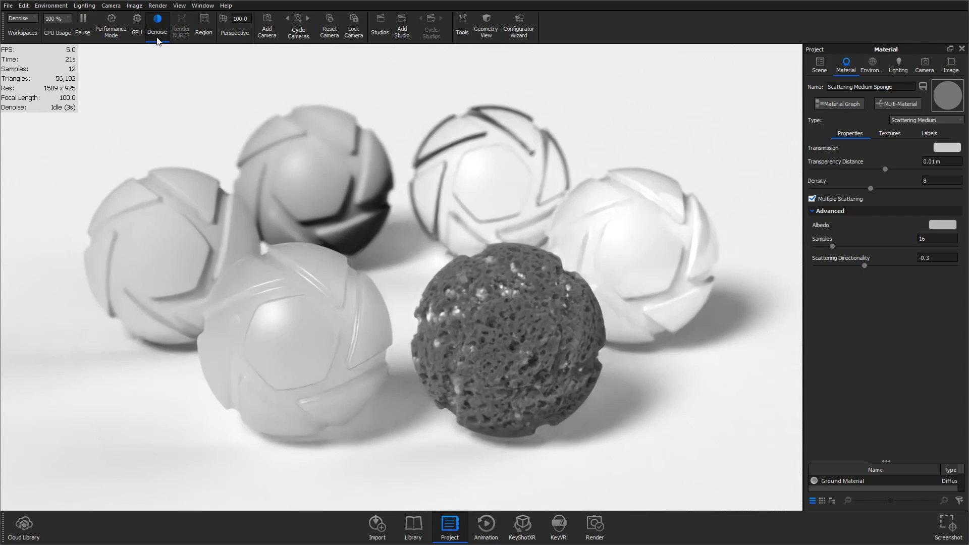
Step: Replace global real-time denoise with Denoise enabled in the Denoise_Demo image style, blend 1
click(157, 27)
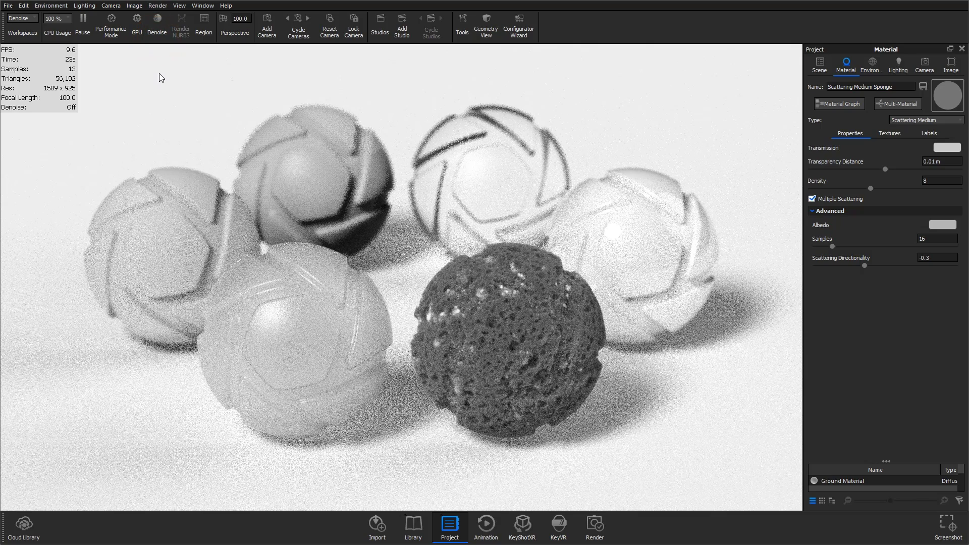
click(951, 64)
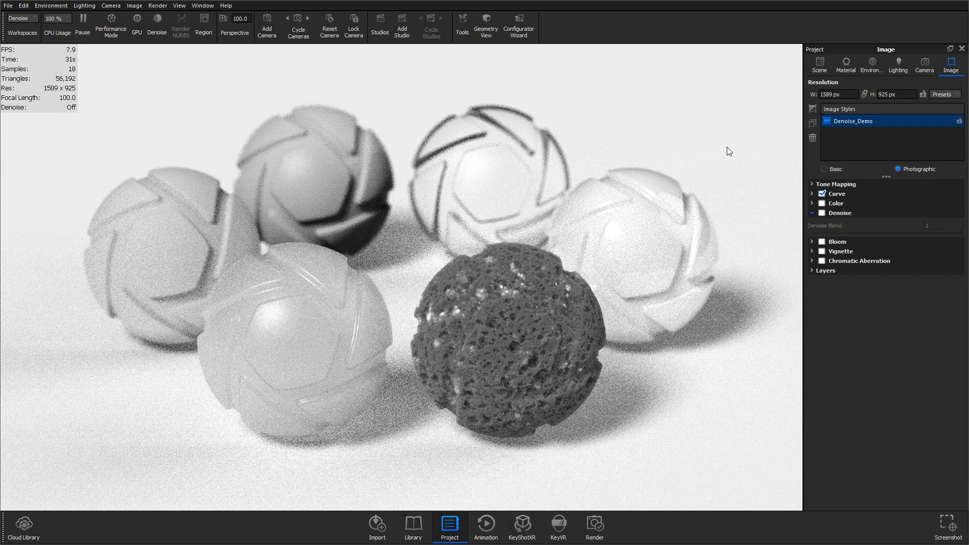
click(822, 213)
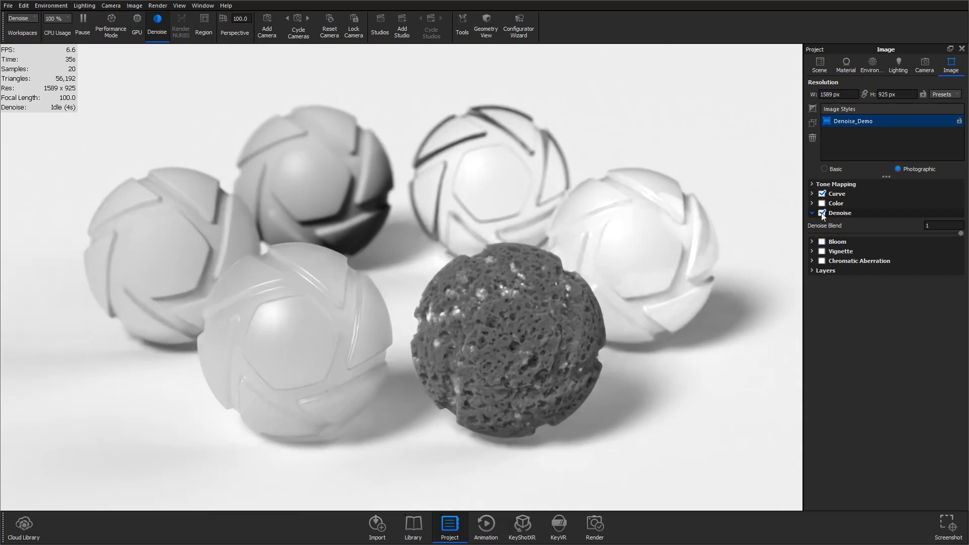
click(821, 213)
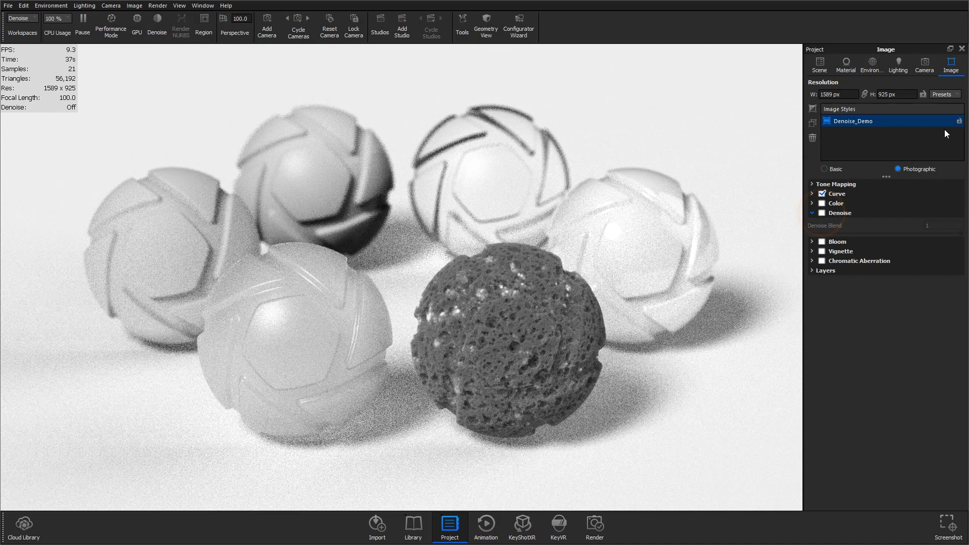
click(959, 121)
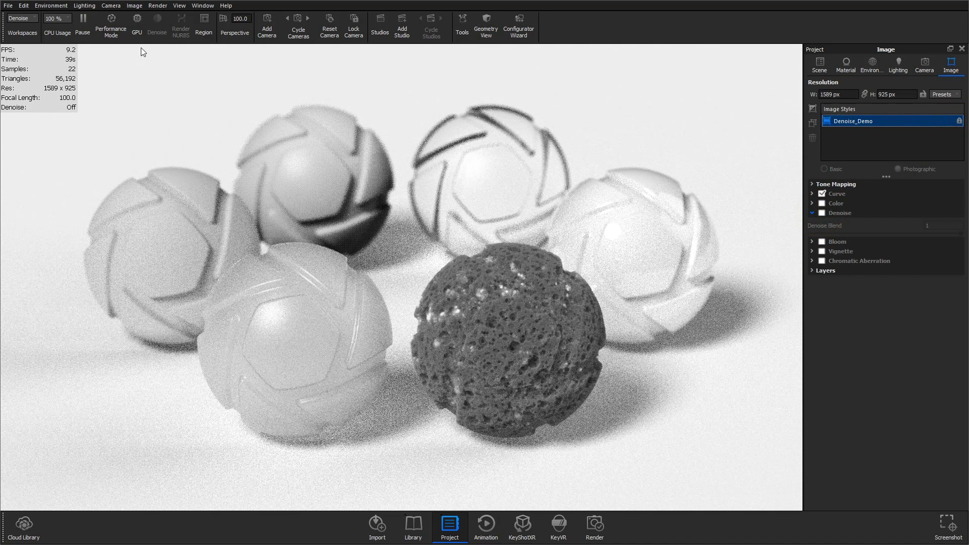
click(959, 121)
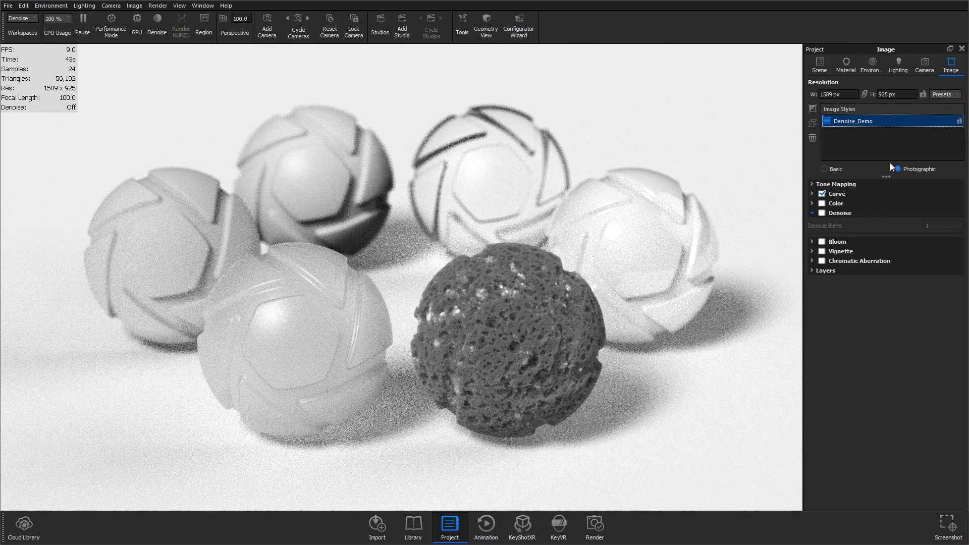
click(822, 213)
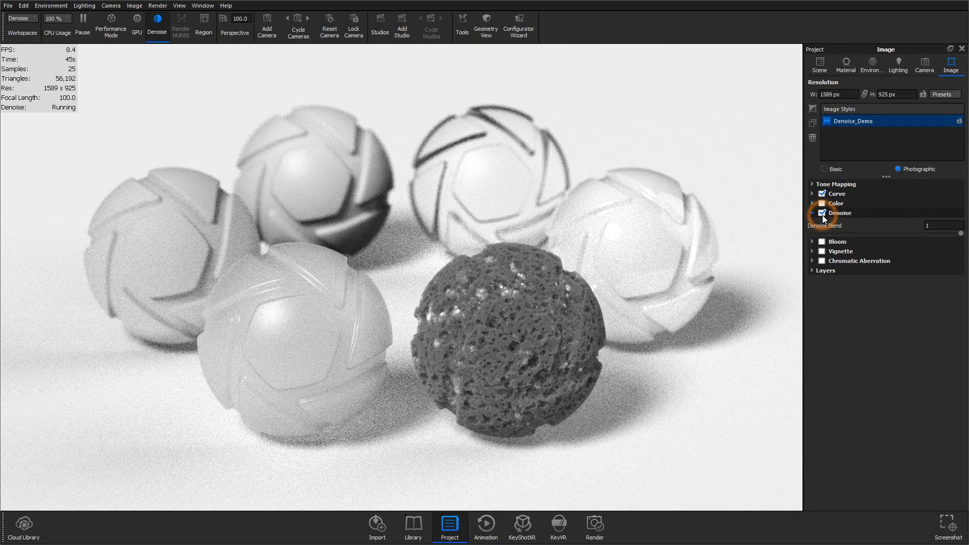
click(824, 170)
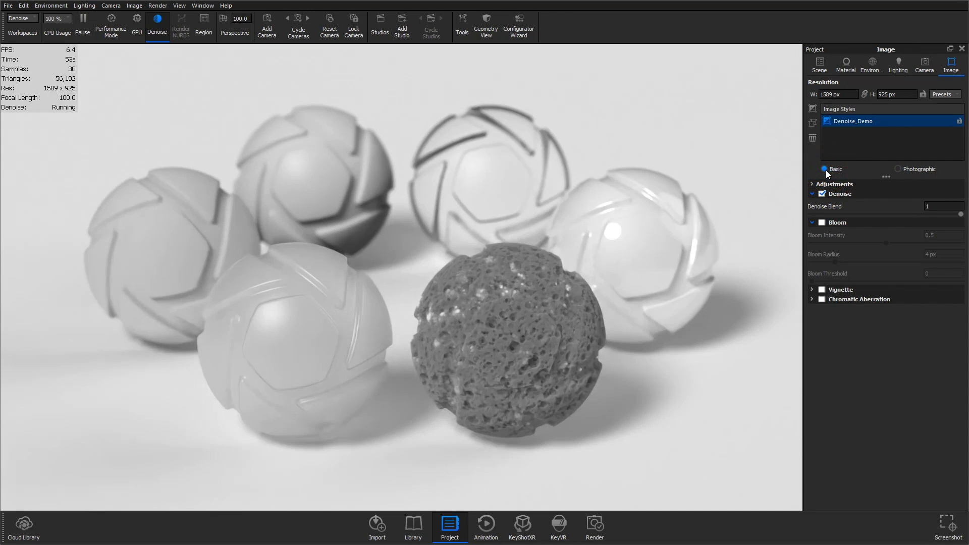
click(907, 171)
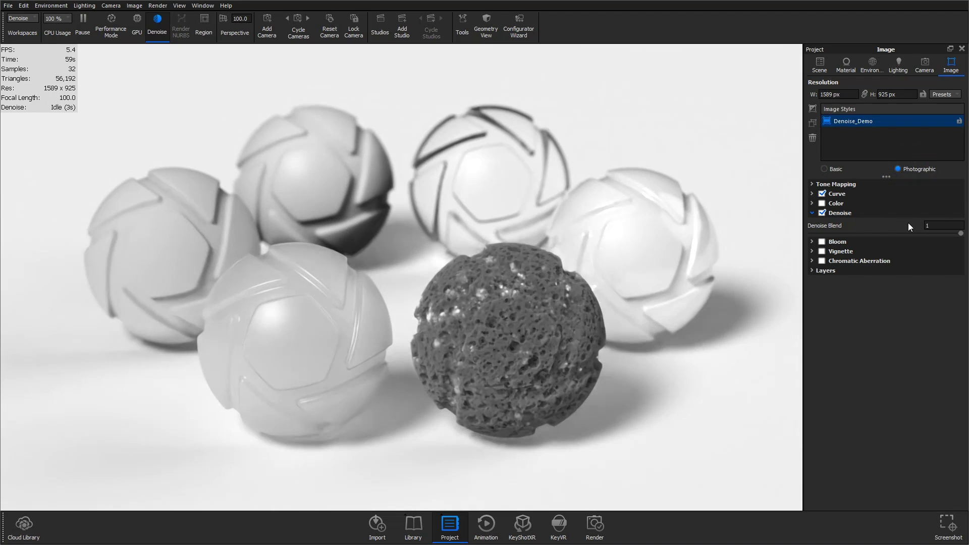
mouse_move(961, 234)
mouse_down()
mouse_move(837, 226)
mouse_move(965, 237)
mouse_up()
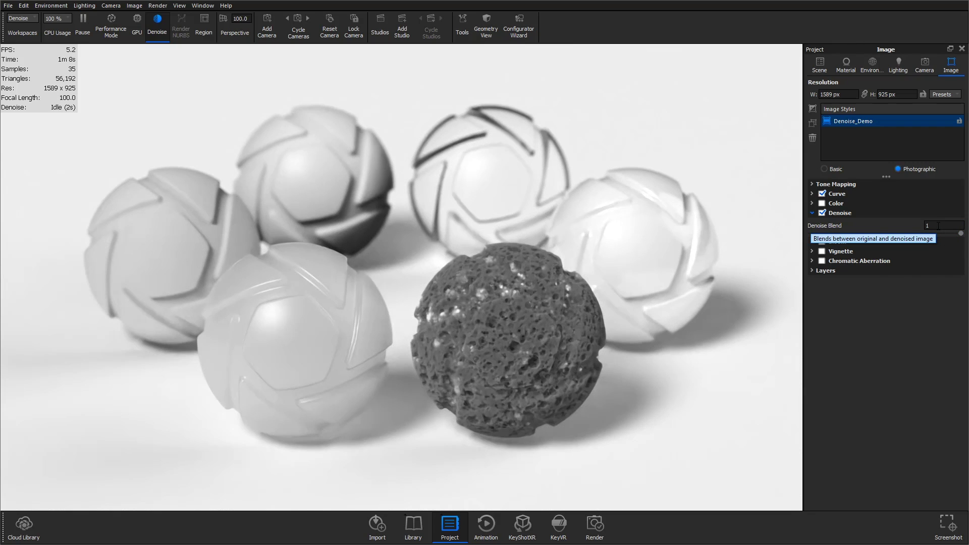
double_click(937, 226)
text(0)
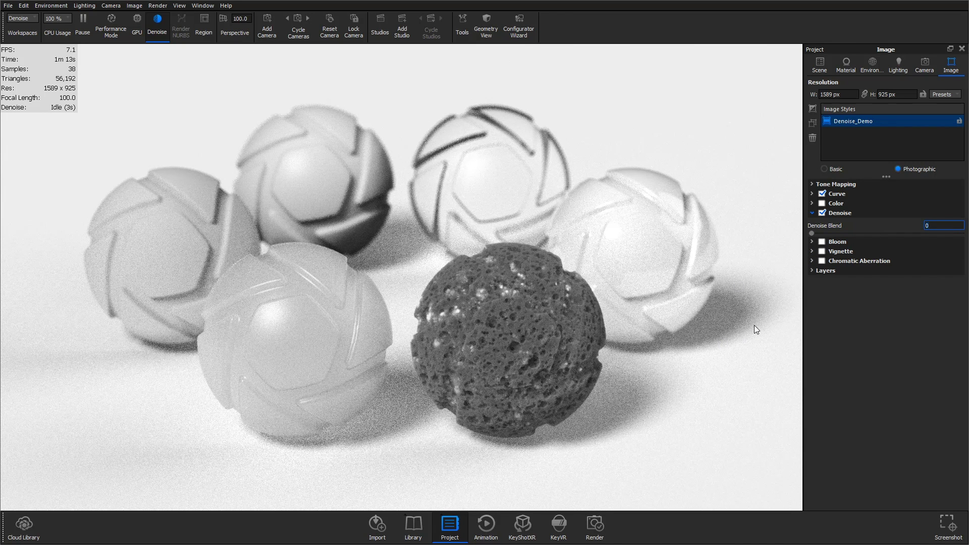
double_click(813, 233)
mouse_move(961, 235)
mouse_down()
mouse_move(850, 234)
mouse_move(968, 238)
mouse_up()
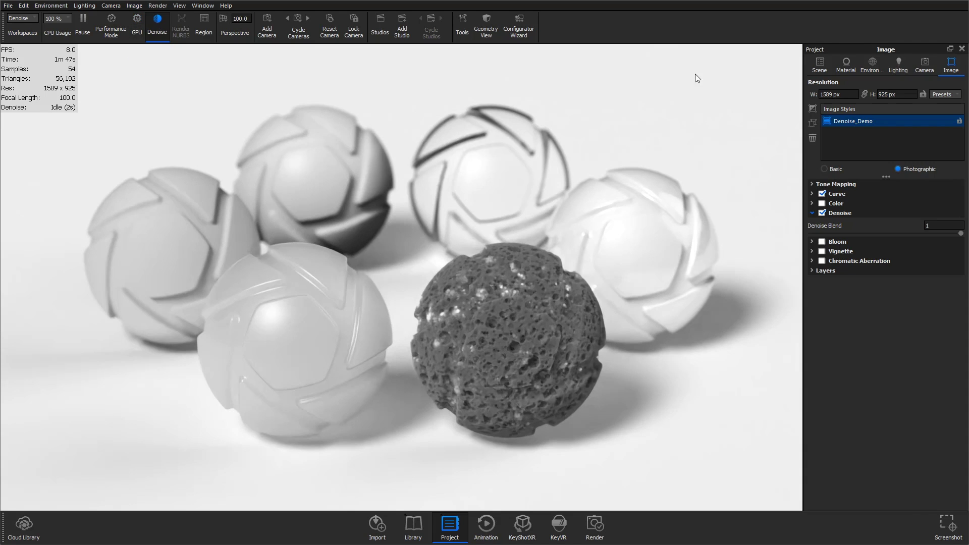
Step: Limit the still render by Maximum Samples, set to 32, in Render Options
click(899, 64)
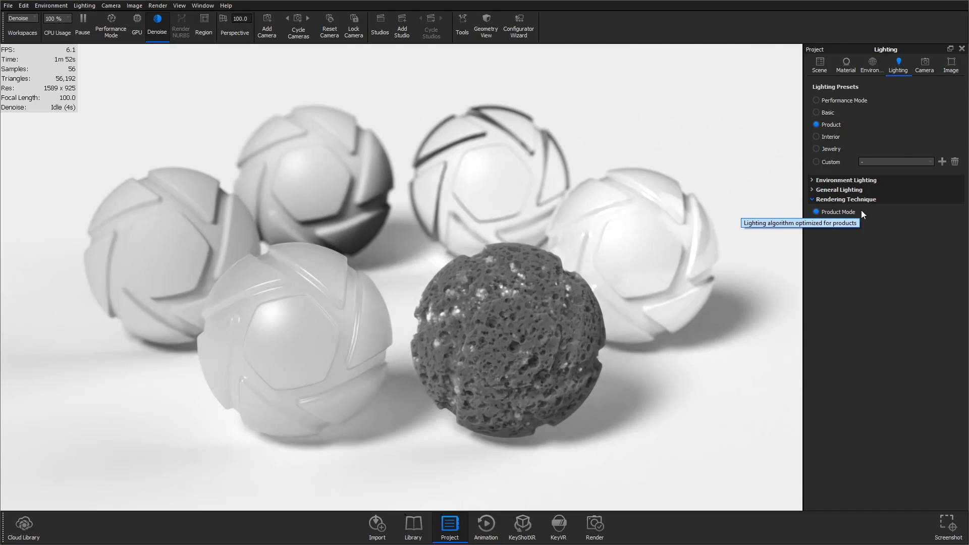
click(595, 538)
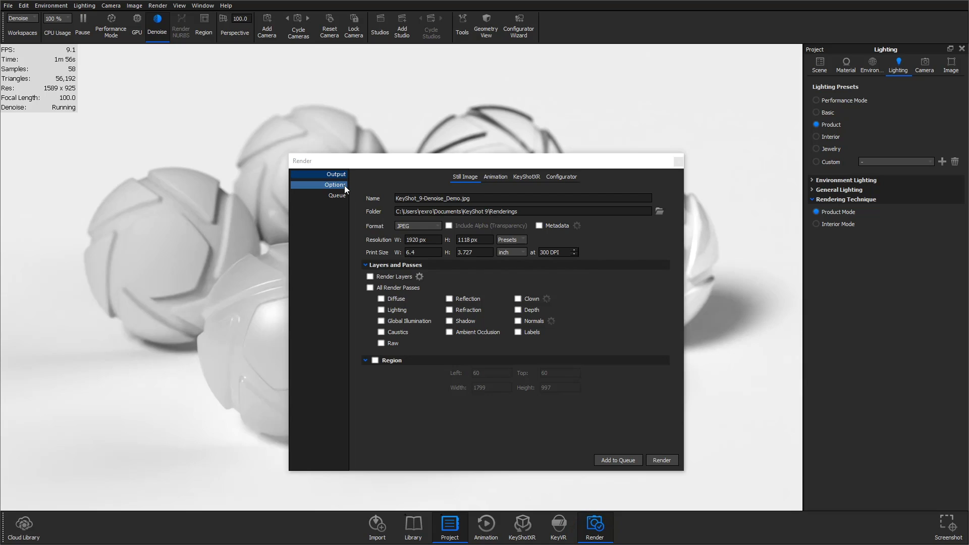
click(345, 187)
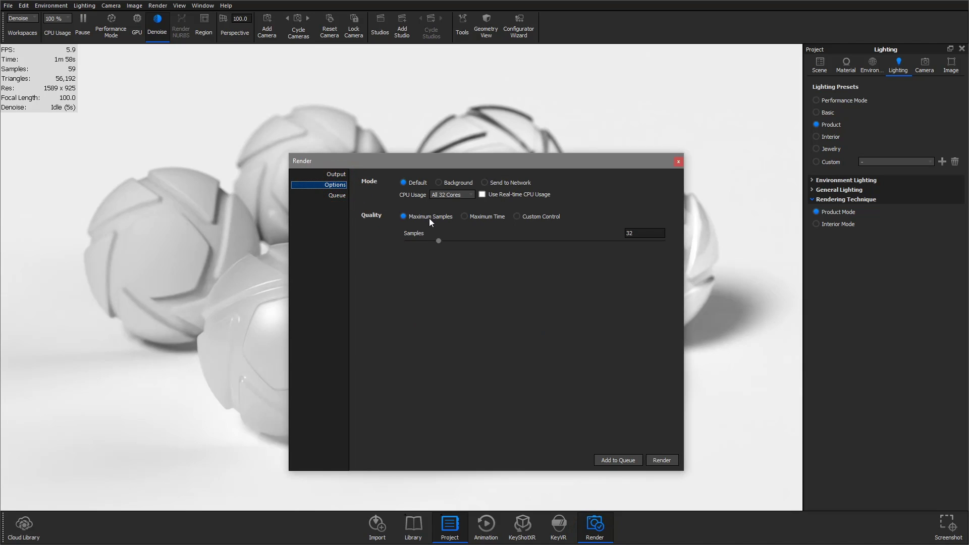
click(467, 216)
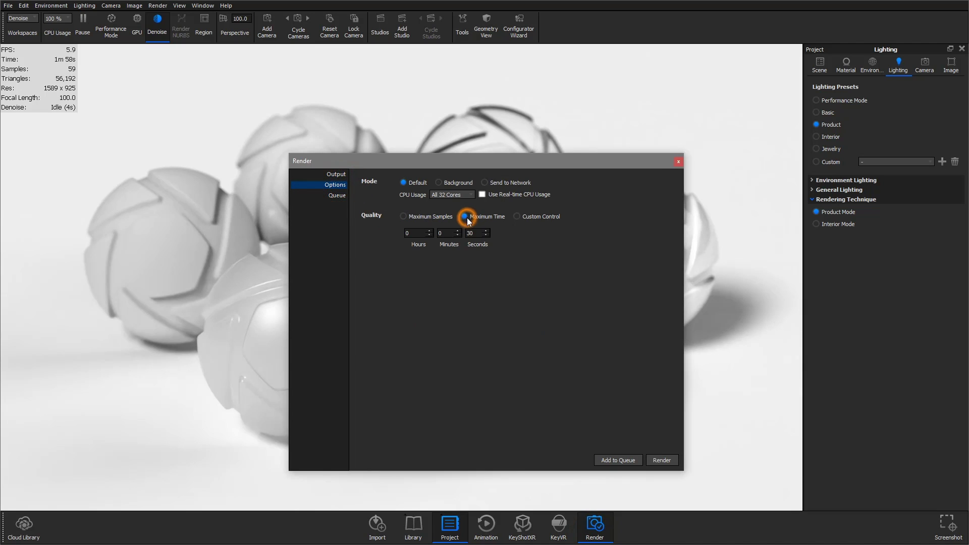
click(426, 216)
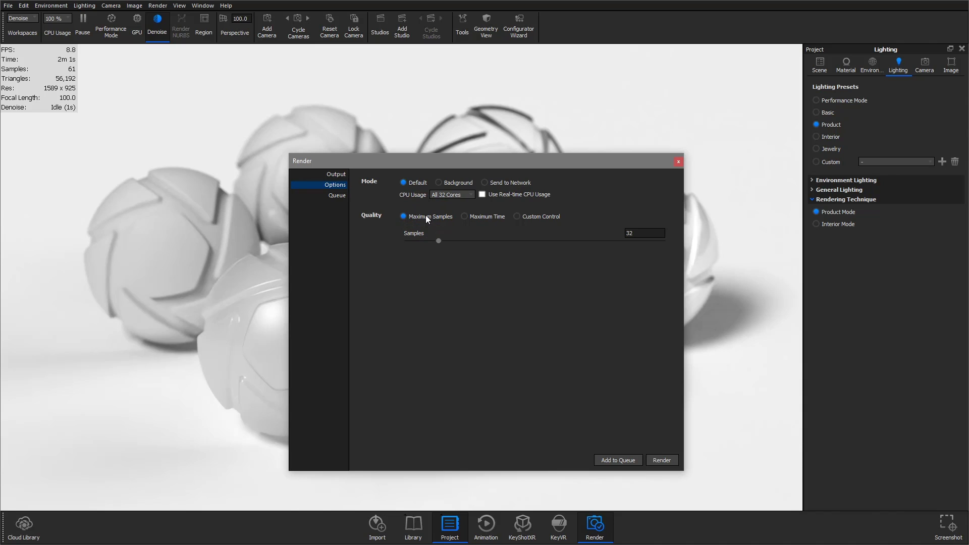
Step: Add the Raw pass to the still image output and start the render
click(342, 174)
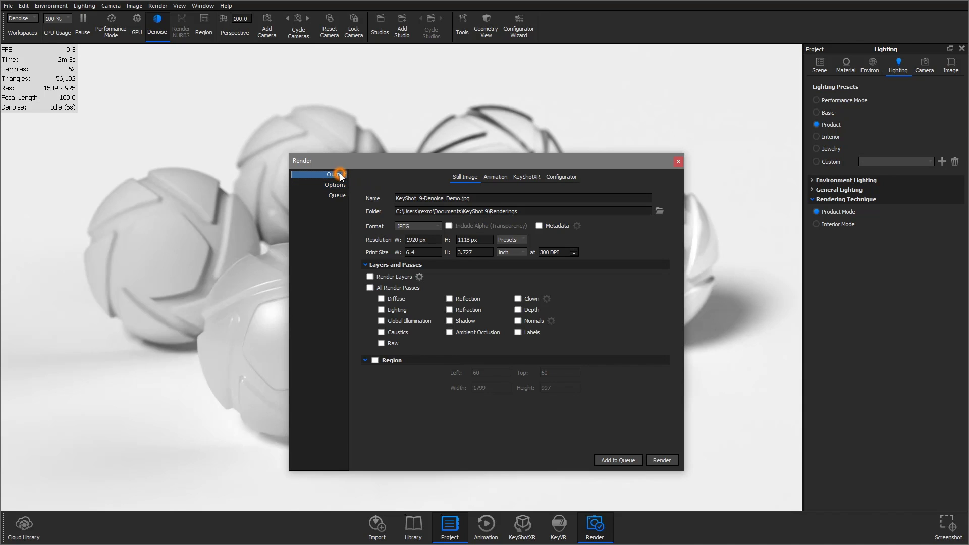
click(389, 343)
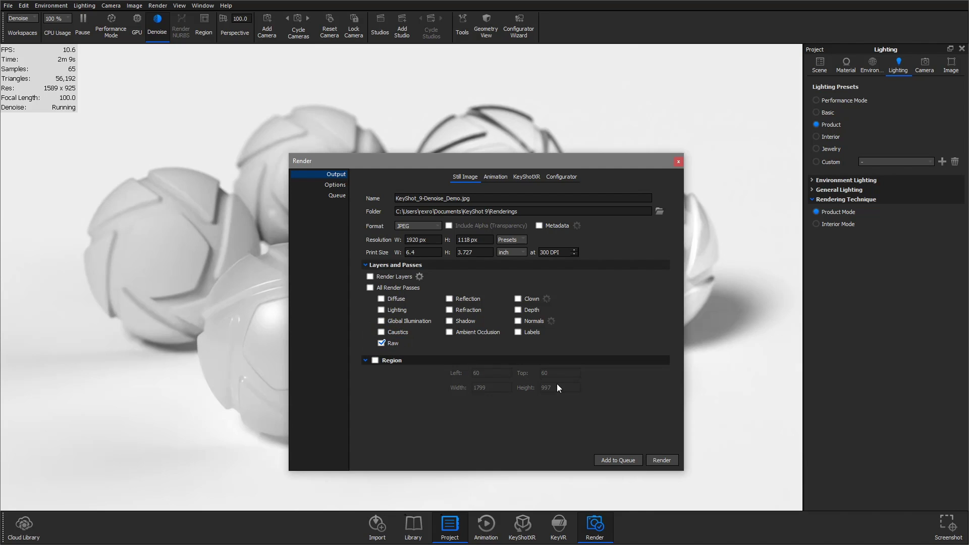
click(659, 461)
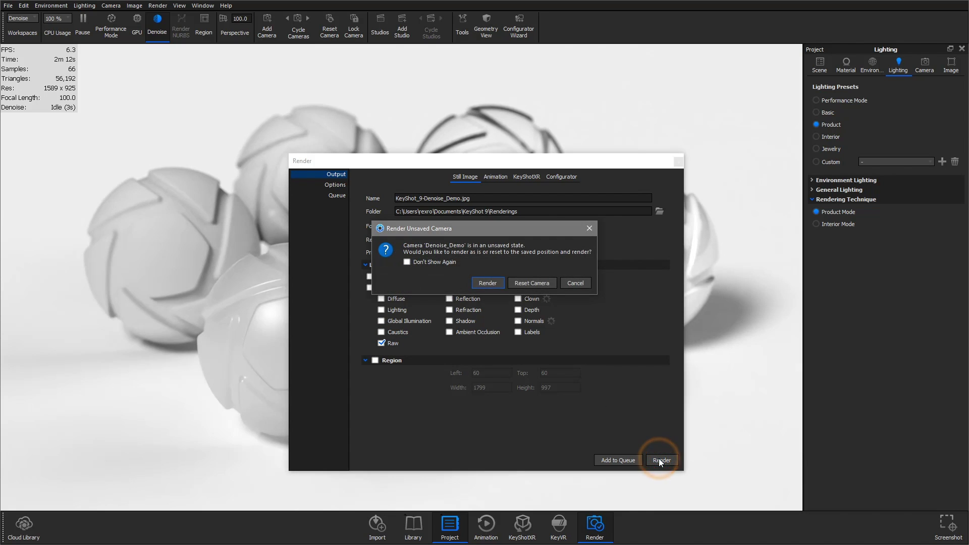
Step: Render from the reset saved camera and set the Denoise Blend to 0.8
click(540, 282)
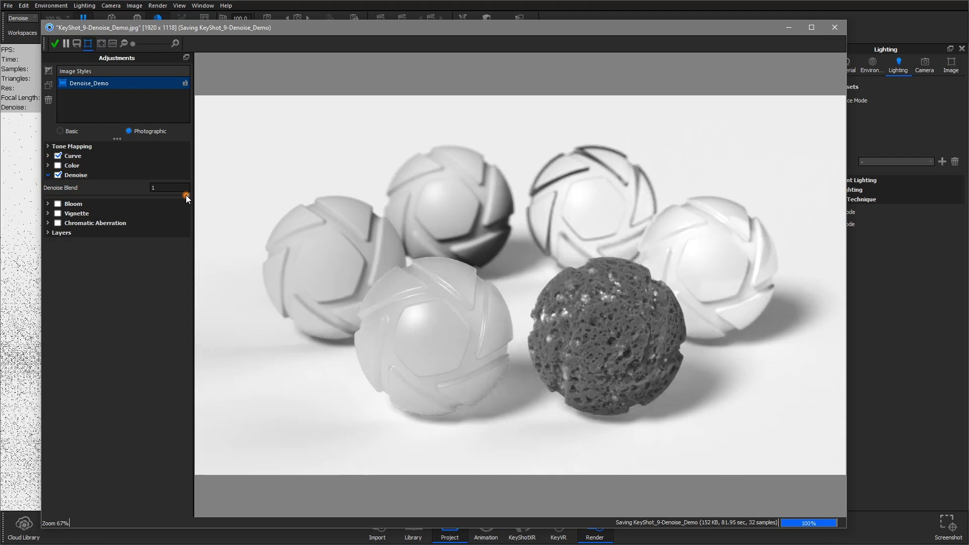
drag(186, 195, 148, 195)
click(168, 188)
text(.8)
click(108, 288)
Step: Save the render to Renderings as KeyShot_9-Denoise_Demo_Denoise_Blend_0.8.jpg
click(77, 45)
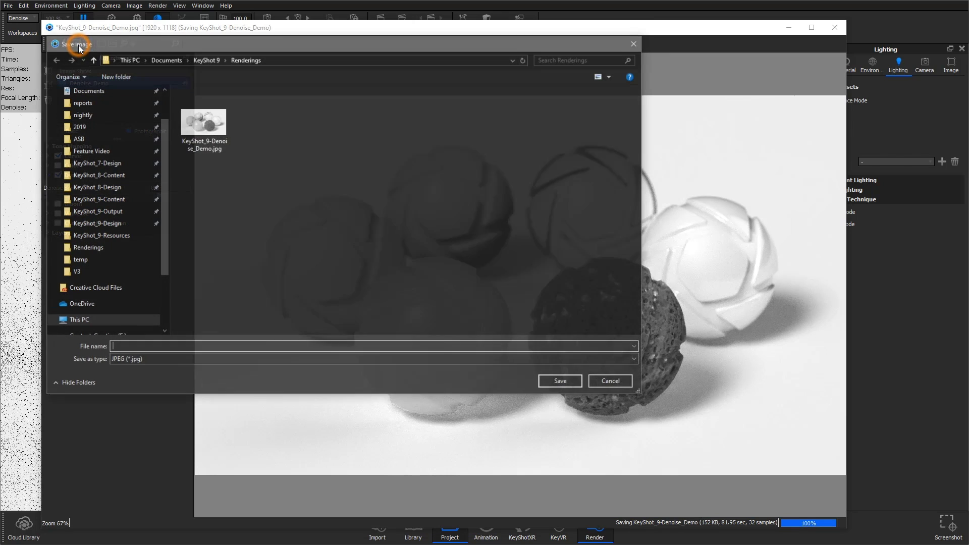
click(186, 148)
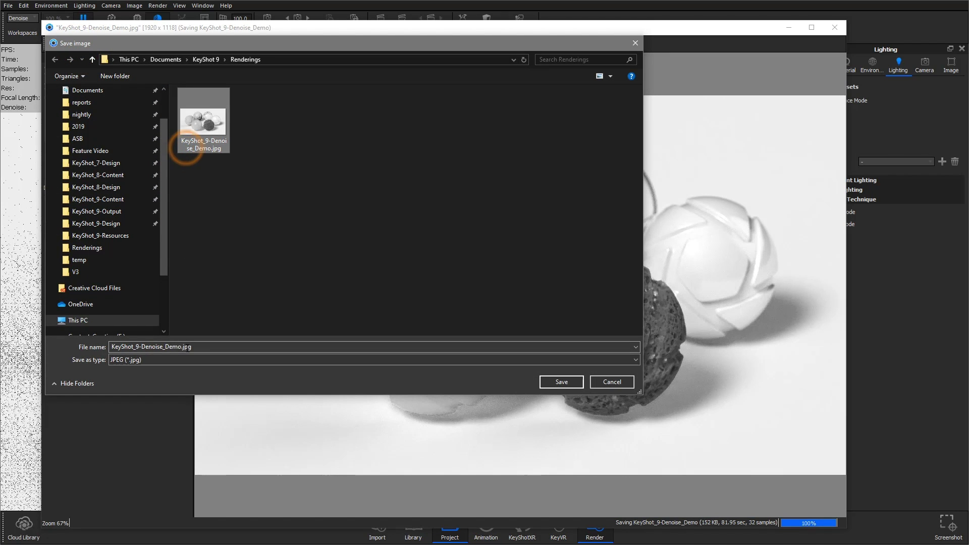
click(180, 346)
click(181, 346)
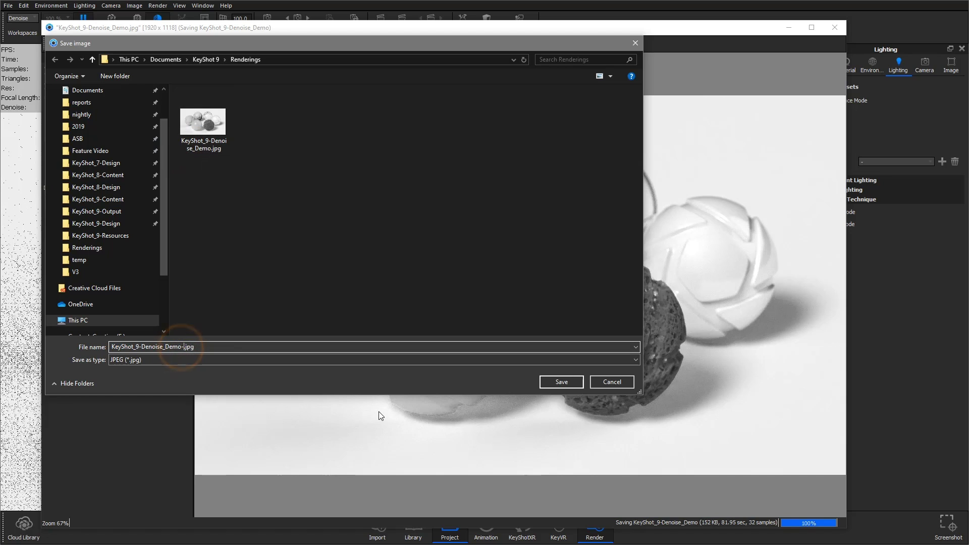
text(_Denoise_Blend_0.8)
click(561, 381)
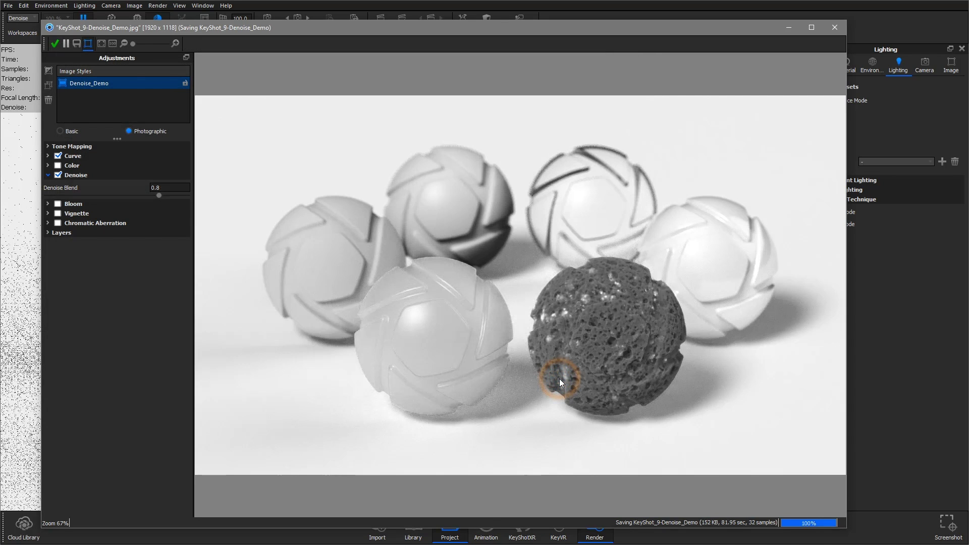
Step: Close the render output, dismiss the no-animations warning, and close the Render settings
click(53, 44)
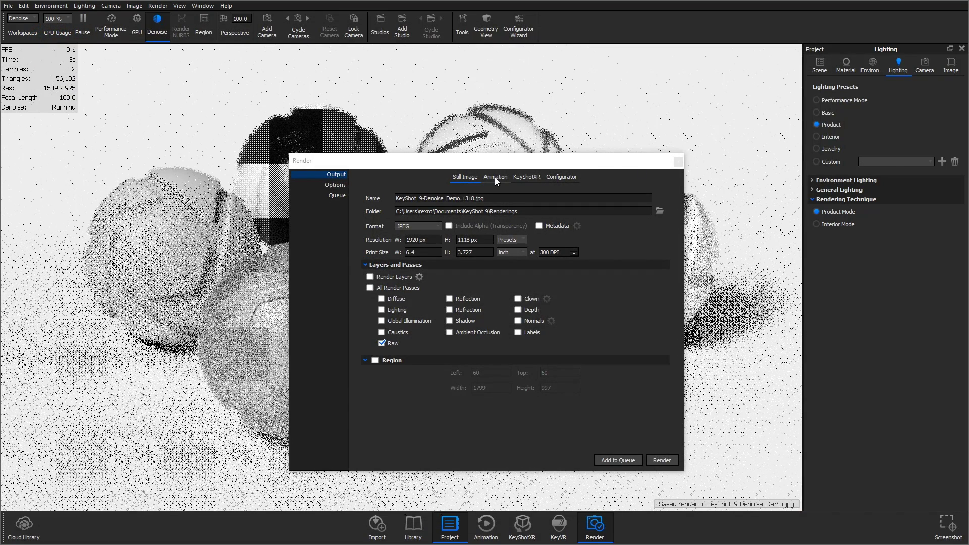
click(494, 177)
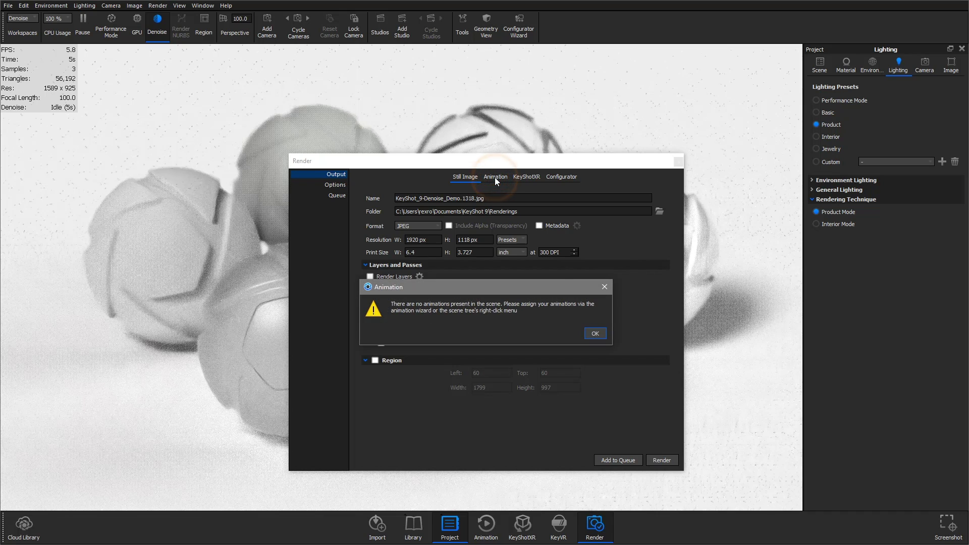
click(594, 335)
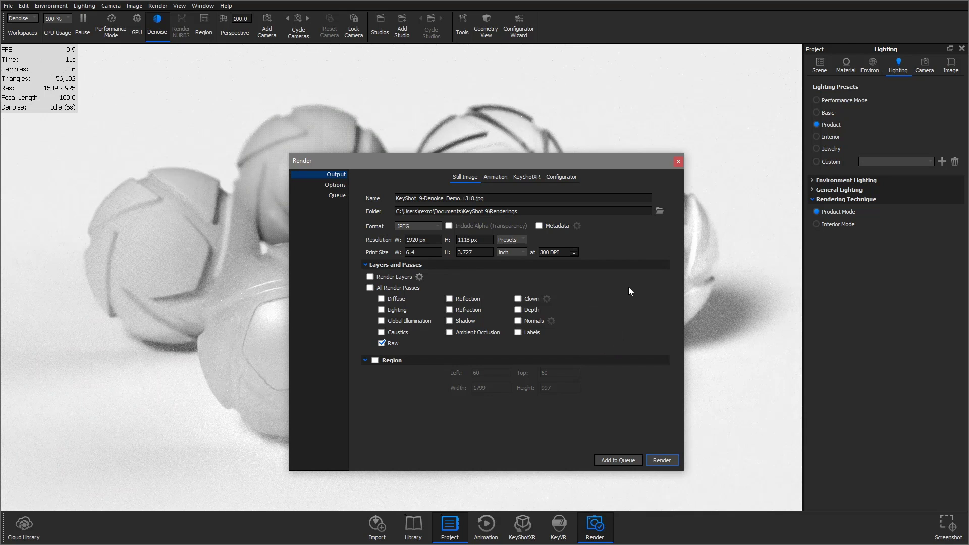
click(676, 162)
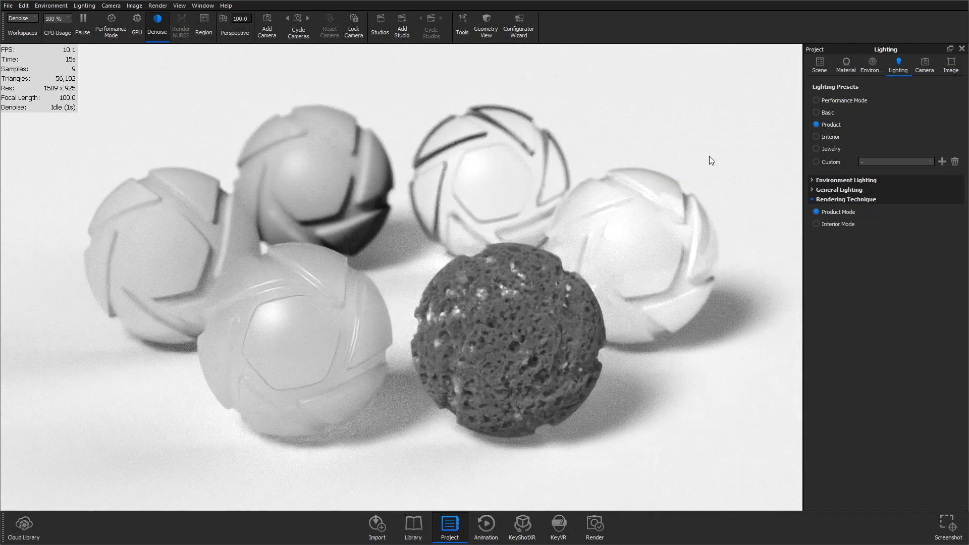
Step: Drag the image style's Denoise Blend slider back up to 1
click(951, 65)
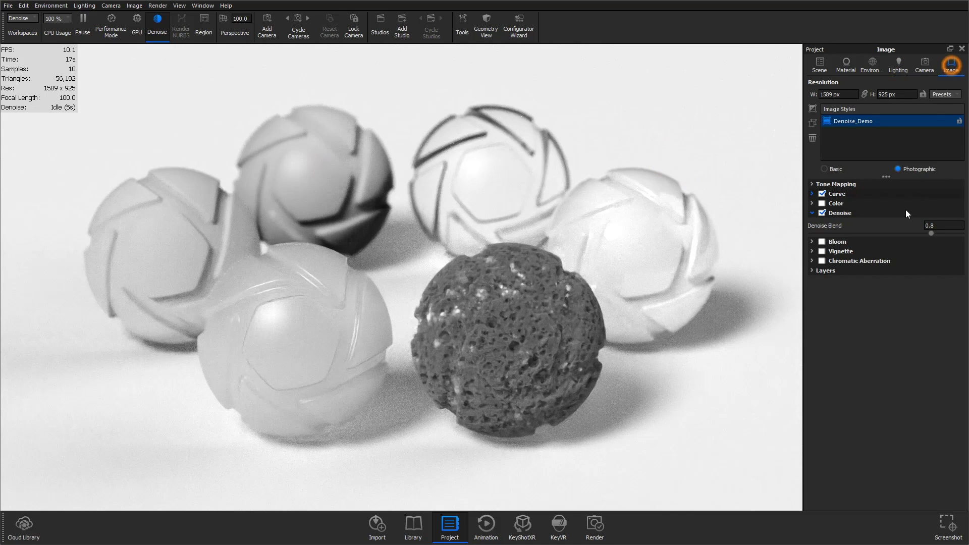
drag(931, 233, 960, 233)
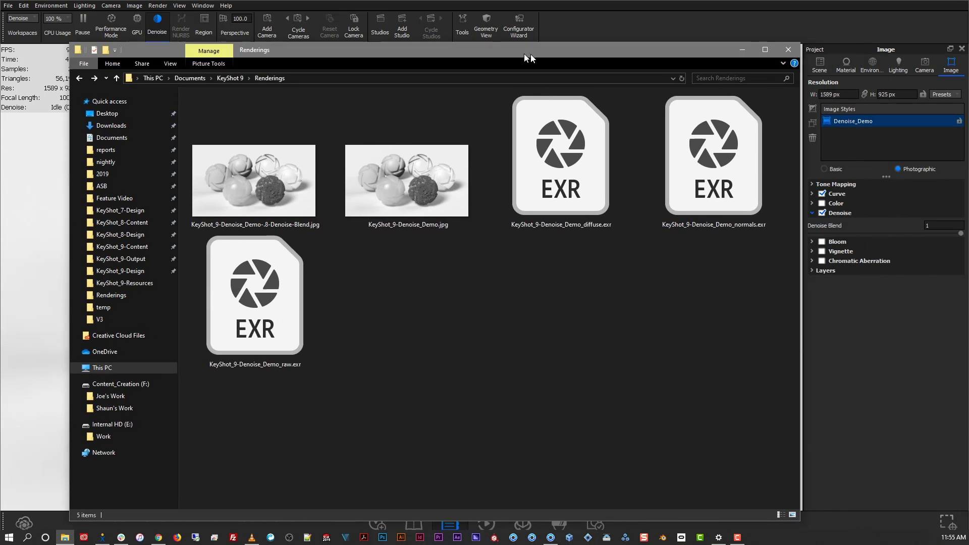
Step: Delete the diffuse.exr and normals.exr passes from the Renderings folder
click(545, 149)
ctrl+click(698, 151)
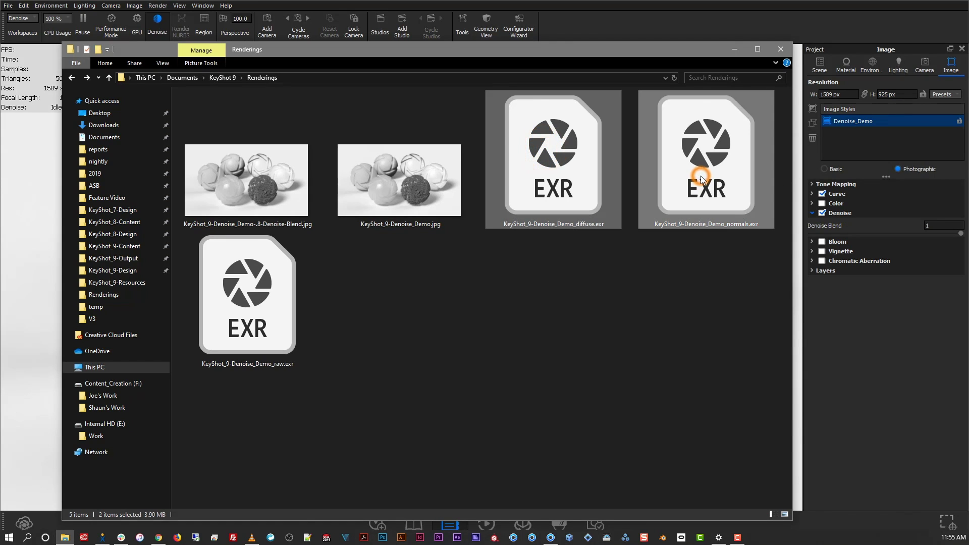
right_click(702, 179)
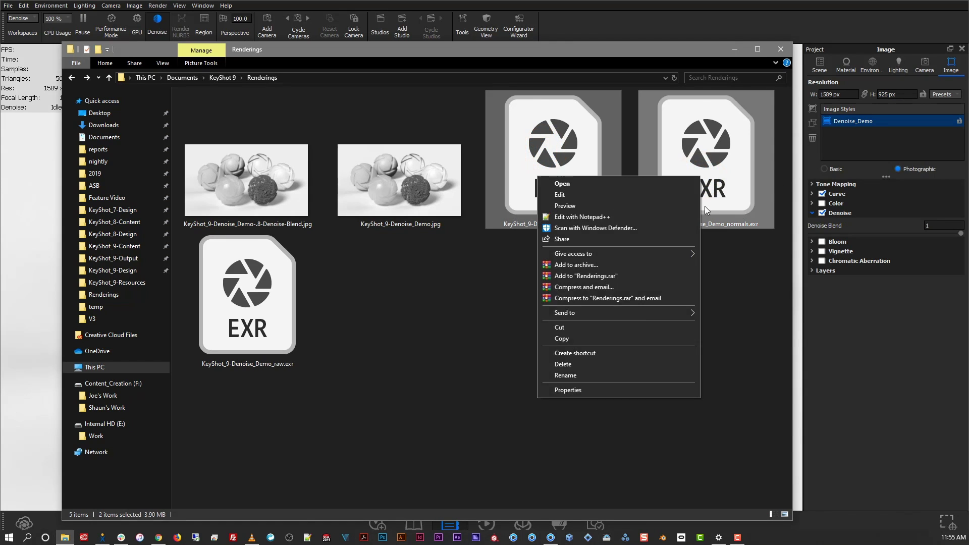
click(595, 370)
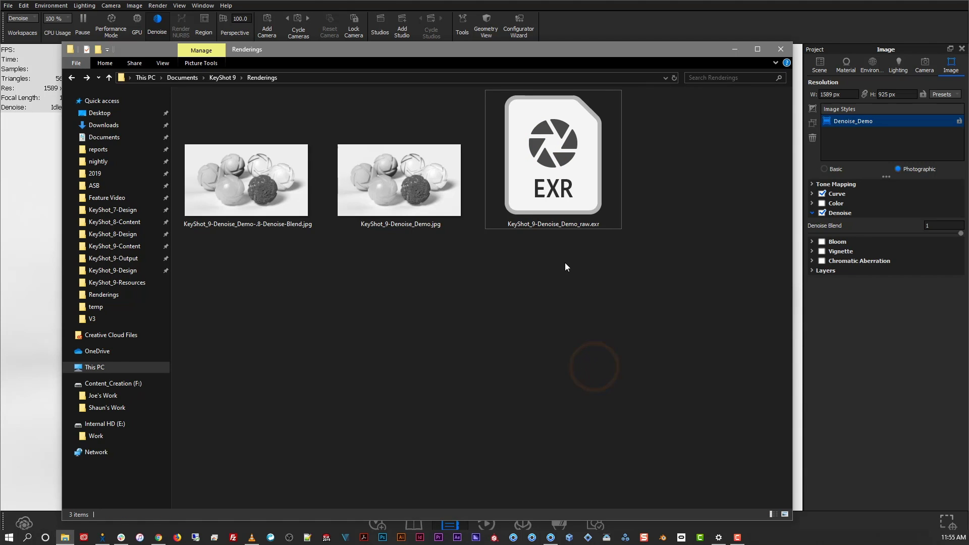